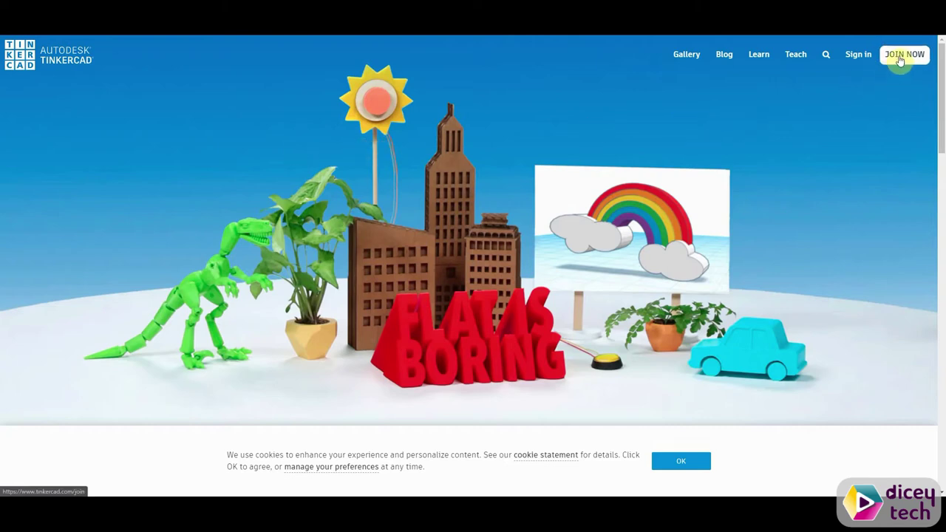
Sign in, start a new blank design and switch to orthographic view
click(899, 60)
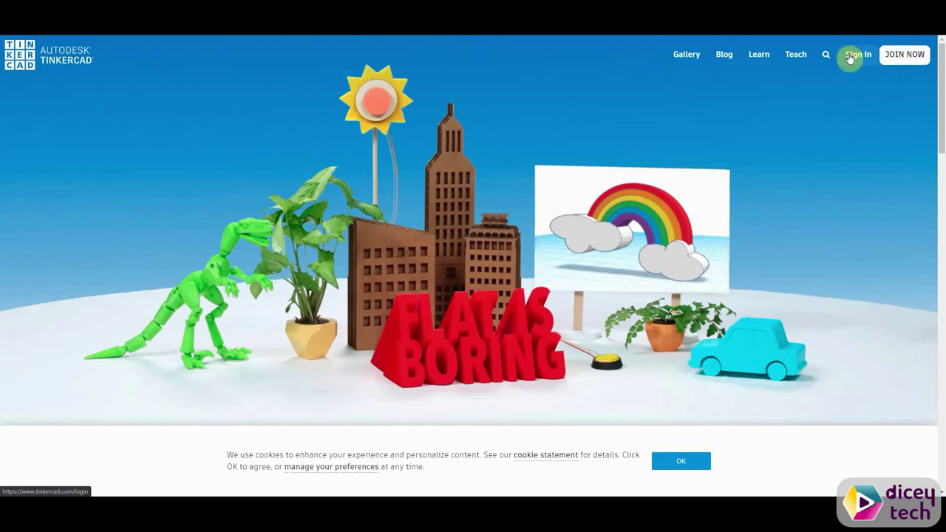
click(869, 59)
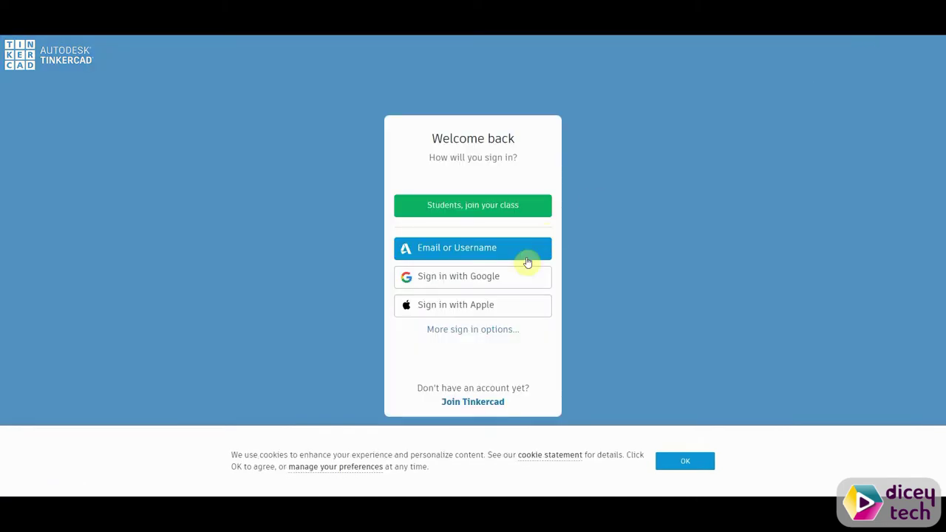
click(504, 247)
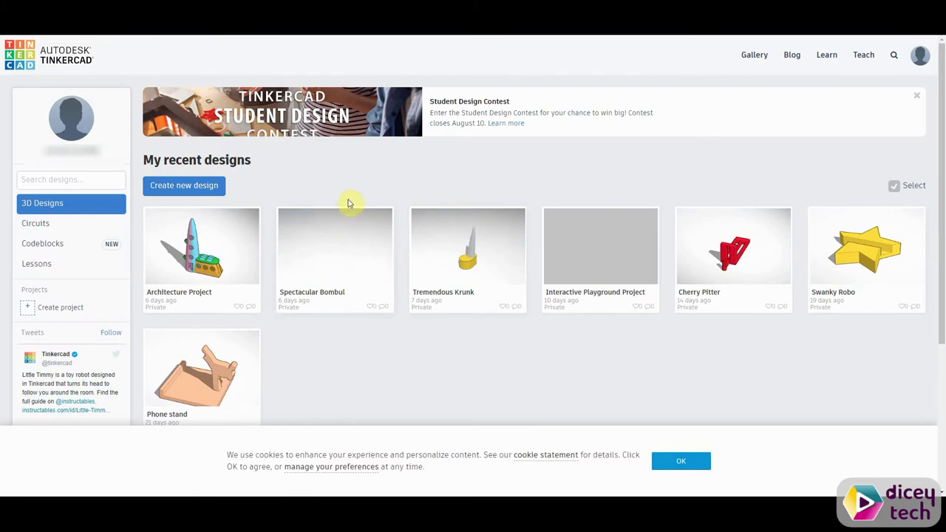
click(204, 185)
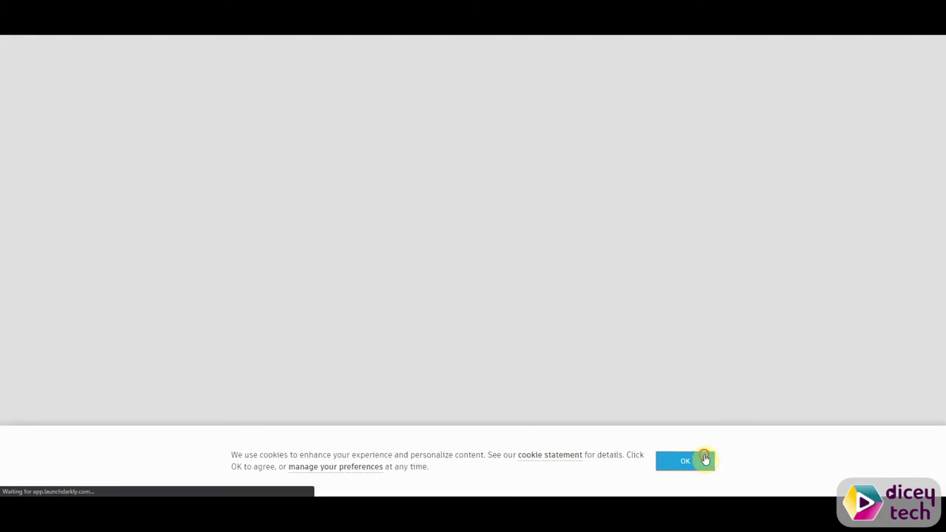
click(705, 459)
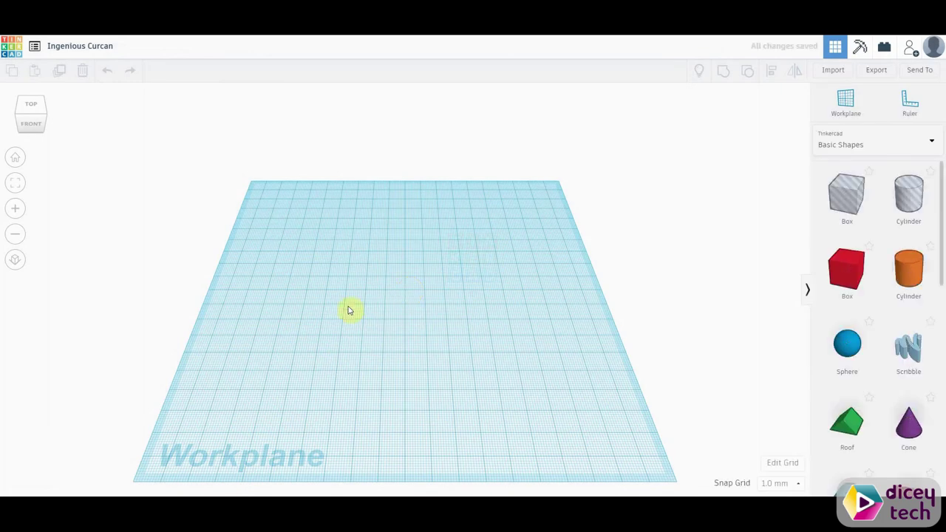
click(11, 262)
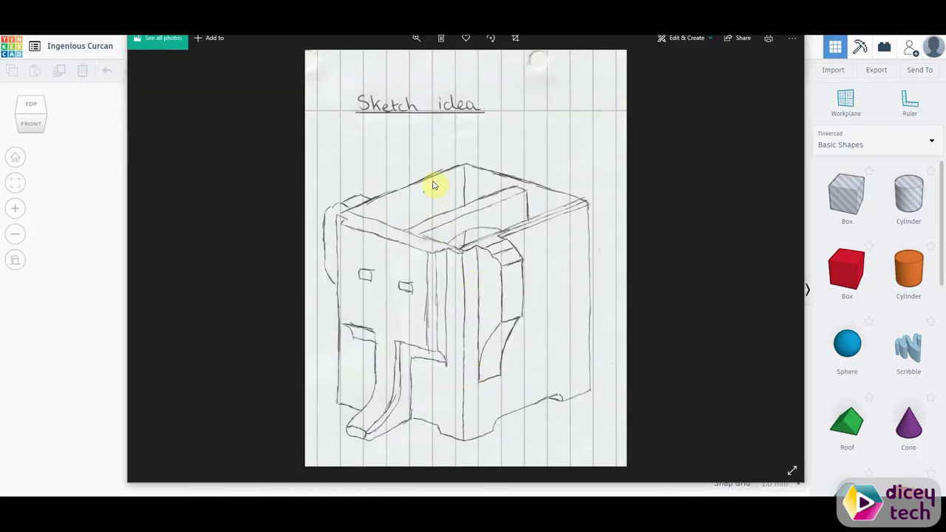
Step through the sketch photos to the Engineering Sketch and then the Front view
key(Right)
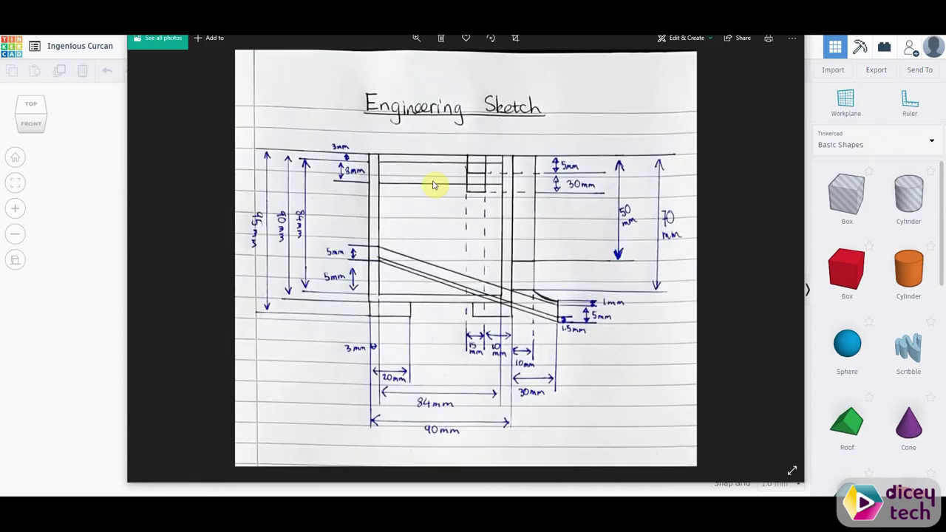
key(Right)
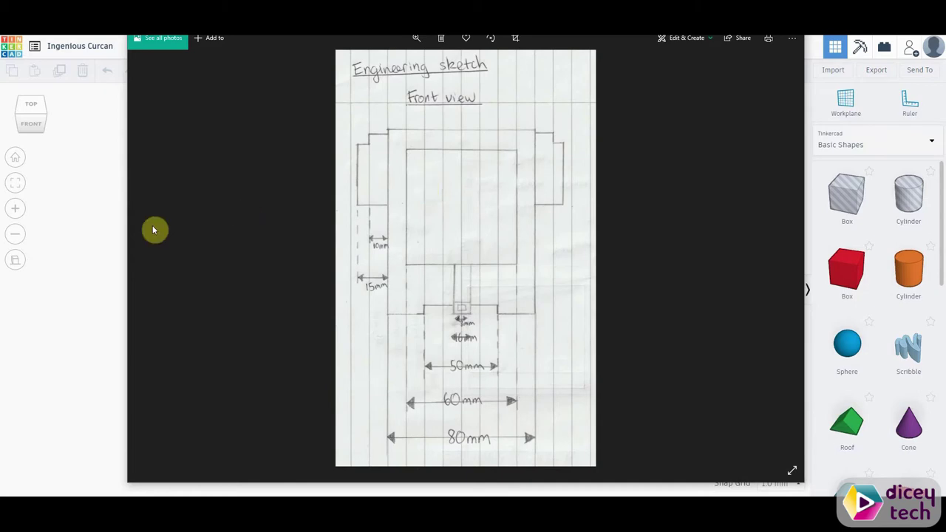
Rename the design to 'Cutlery Drainer'
click(108, 205)
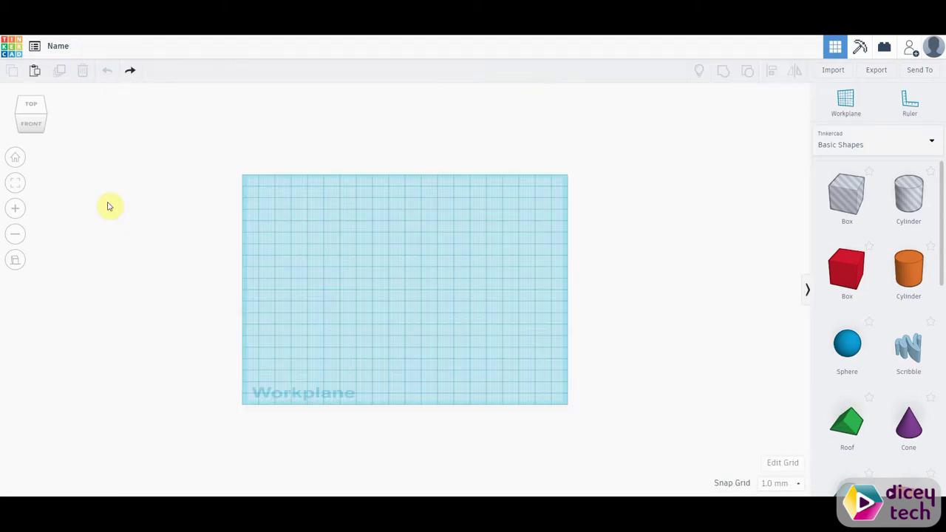
click(64, 46)
text(Cutlery Drainer)
click(319, 201)
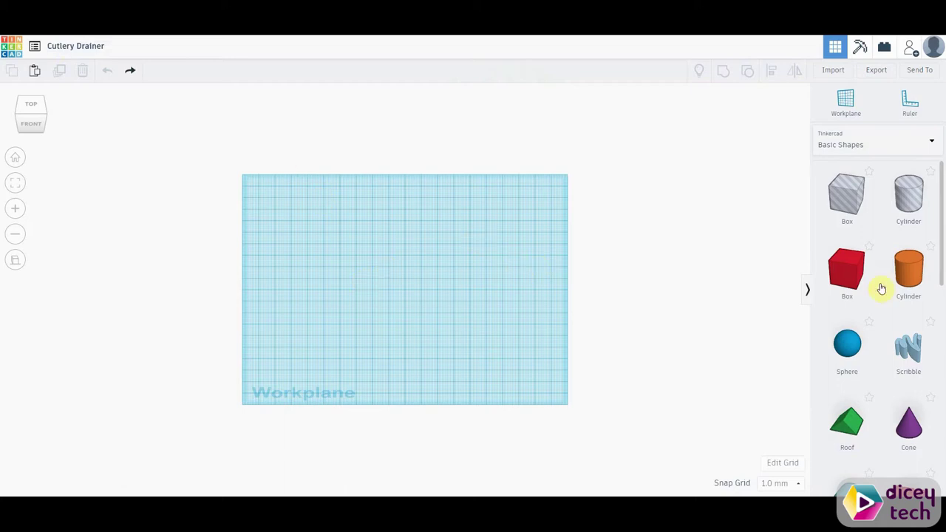
Place a box on the workplane and size it 80 × 90 × 90 mm
drag(860, 289, 401, 277)
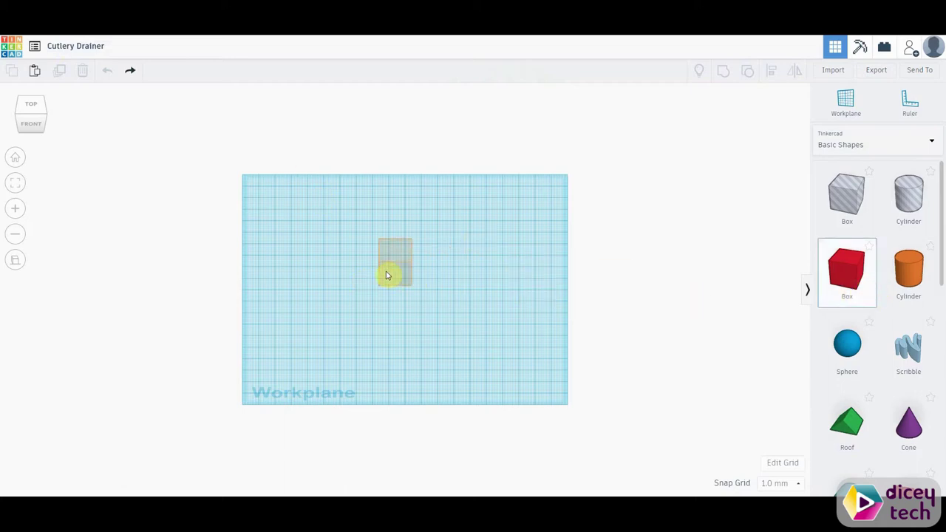
click(395, 252)
text(90)
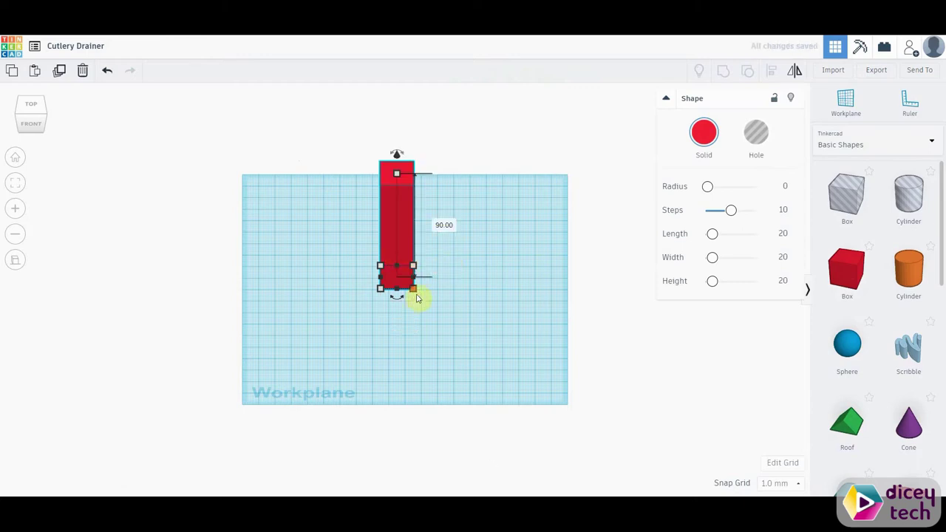
mouse_move(412, 288)
click(396, 318)
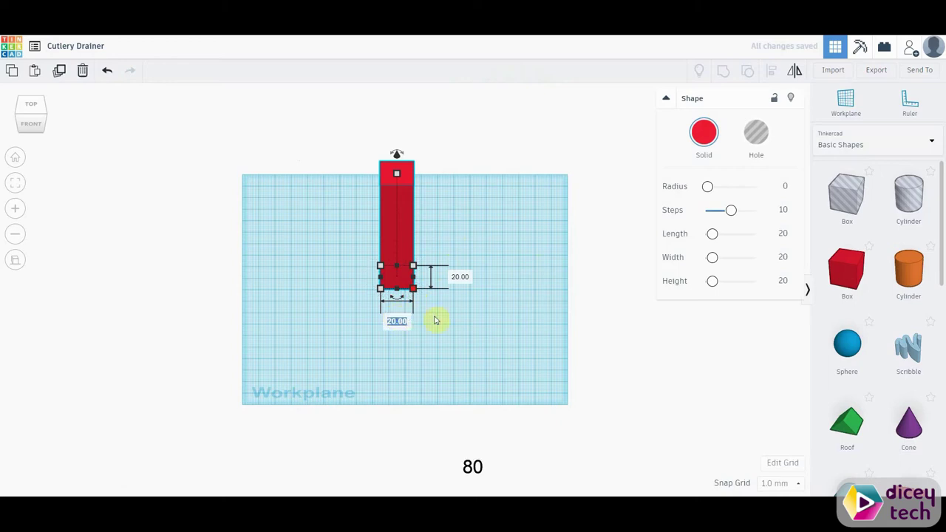
key(Return)
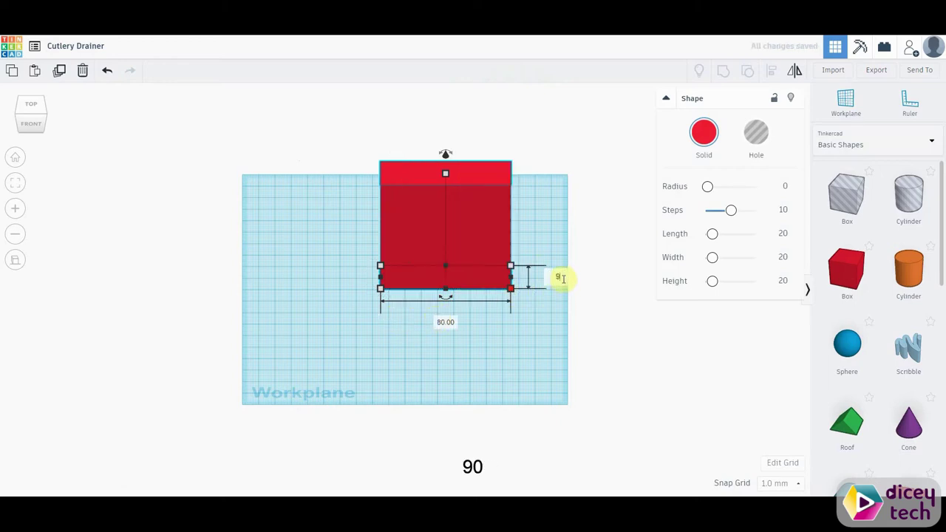
key(Return)
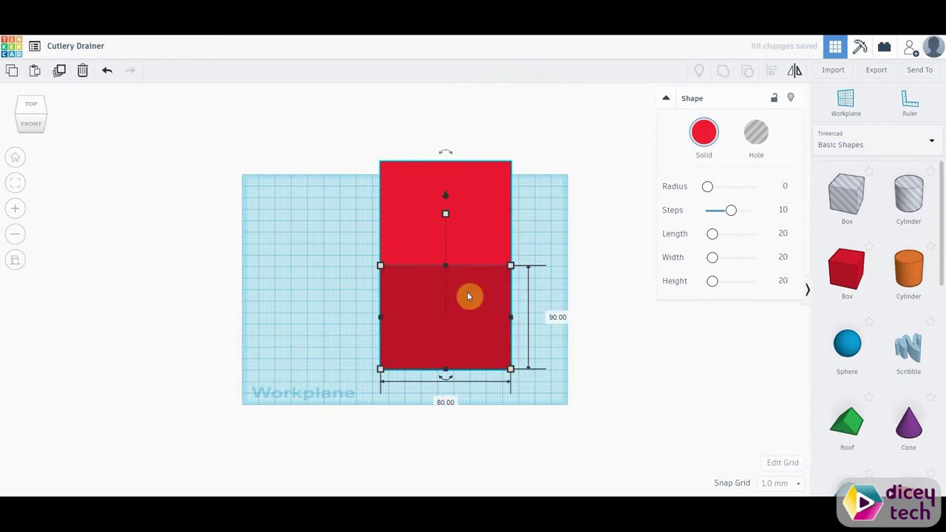
Reposition the box and raise it slightly above the workplane
drag(467, 296, 447, 240)
click(532, 312)
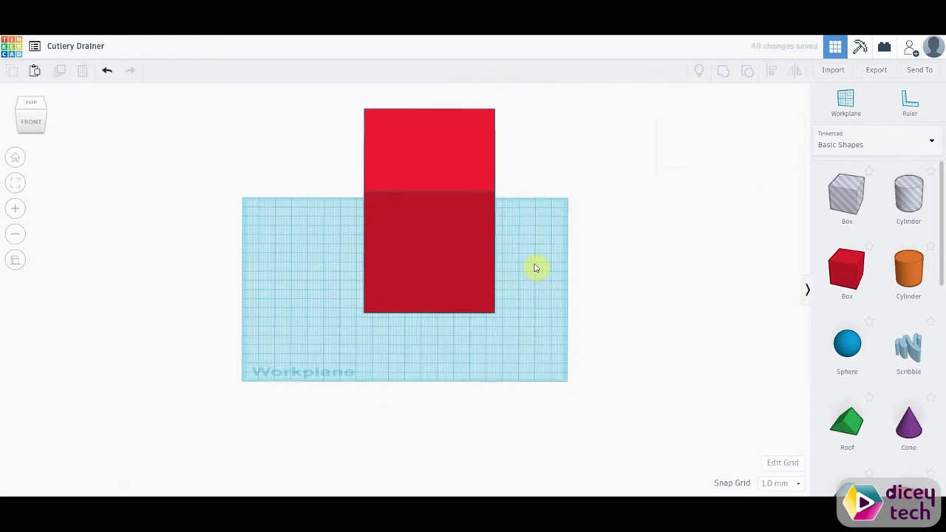
mouse_move(536, 267)
right_down()
mouse_move(534, 245)
mouse_move(519, 327)
right_up()
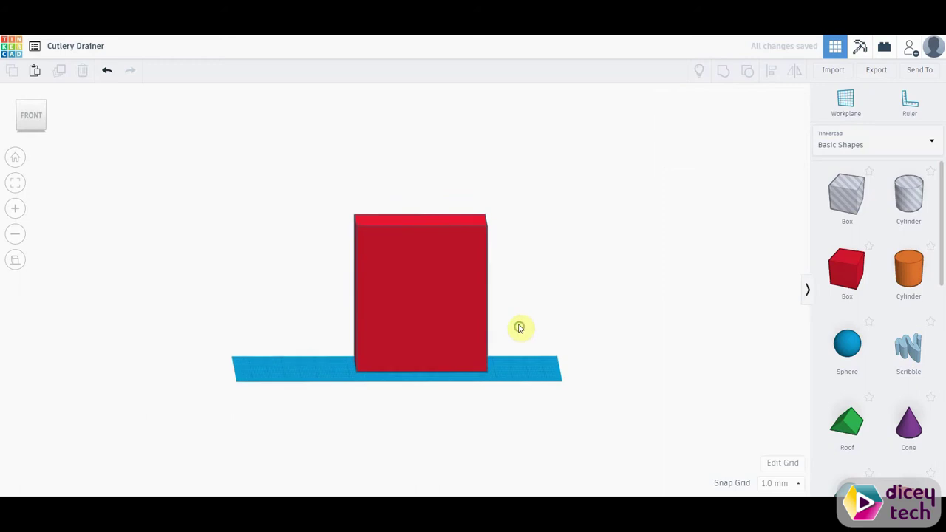
click(414, 243)
drag(420, 202, 420, 195)
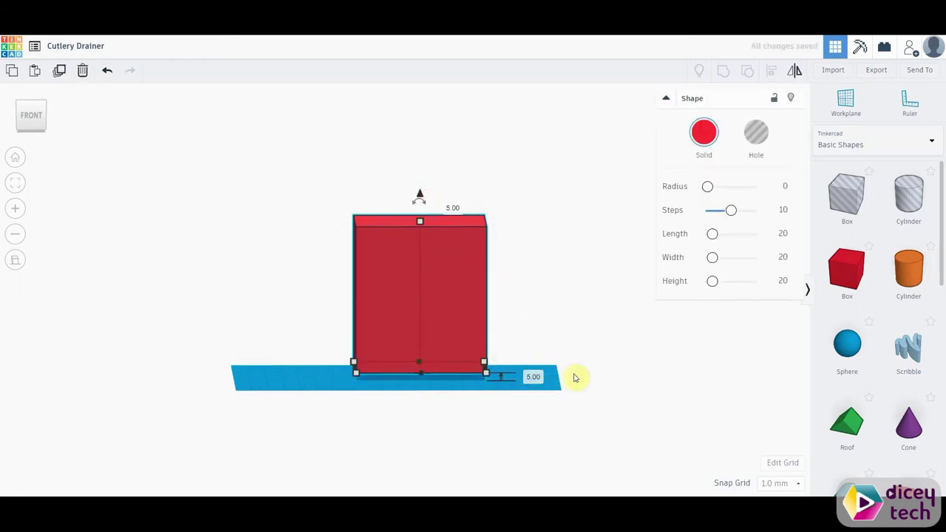
click(562, 325)
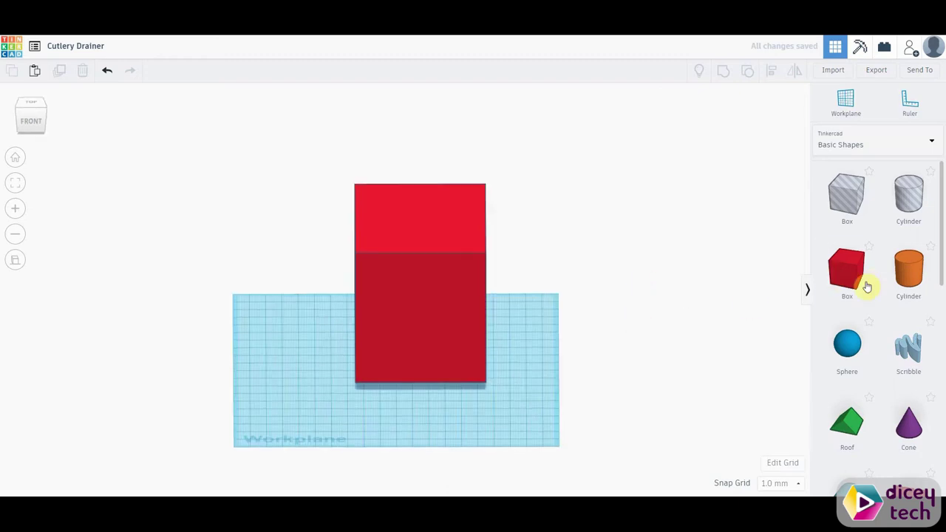
Add a second small box and set its height to 5 mm
drag(848, 270, 319, 408)
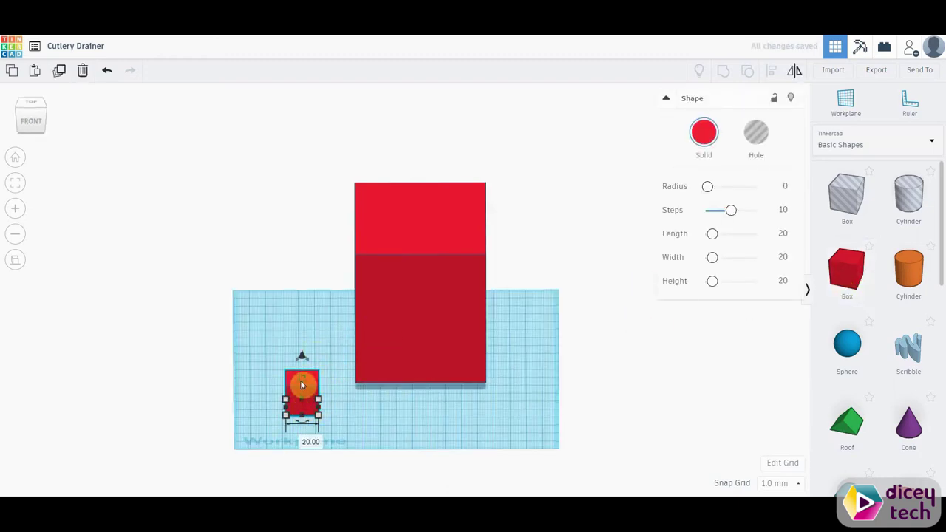
click(342, 393)
text(5)
key(Return)
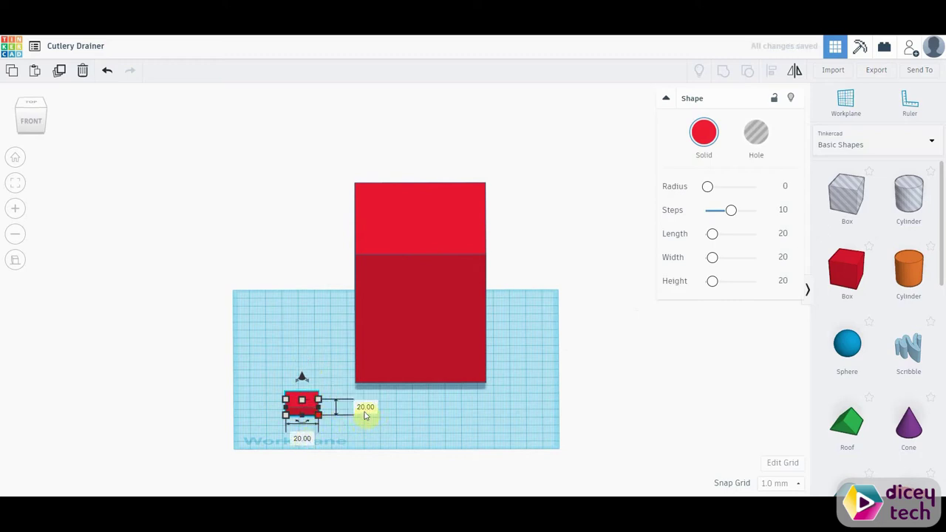
Make the tall red box transparent
click(463, 319)
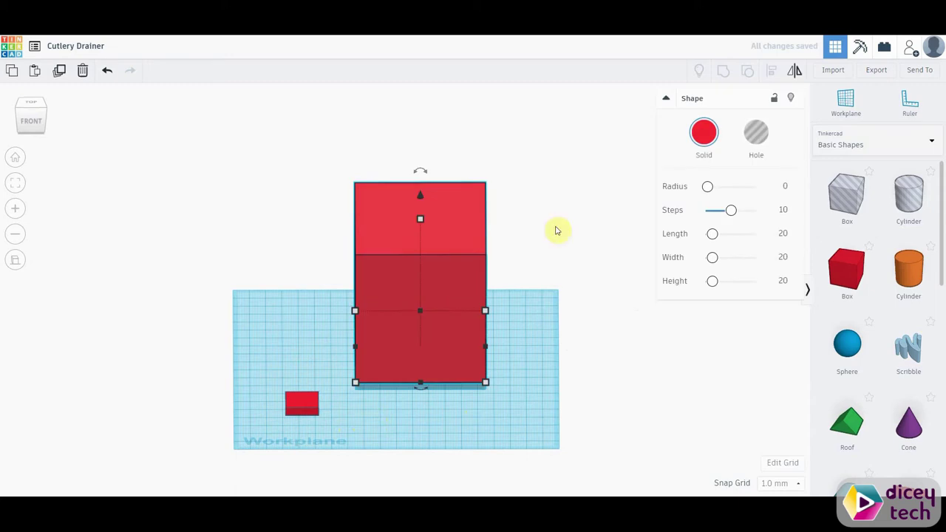
click(716, 133)
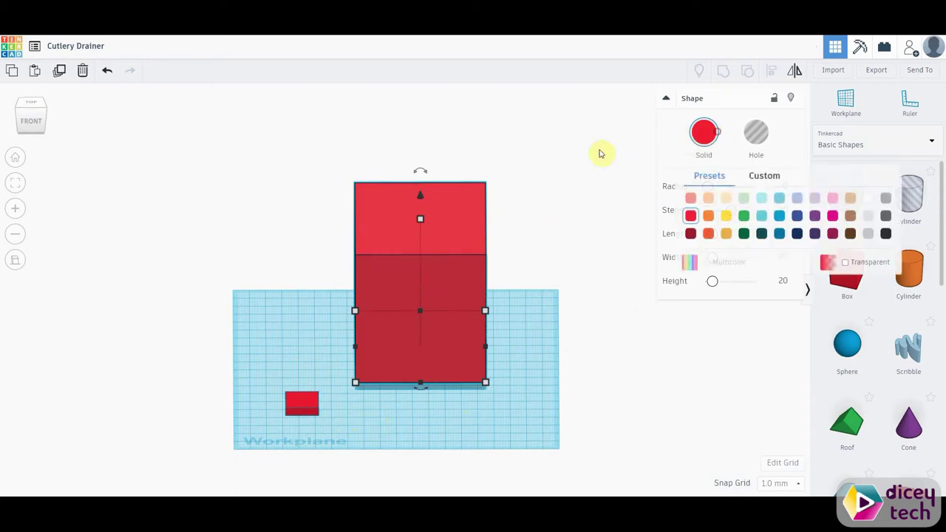
click(851, 268)
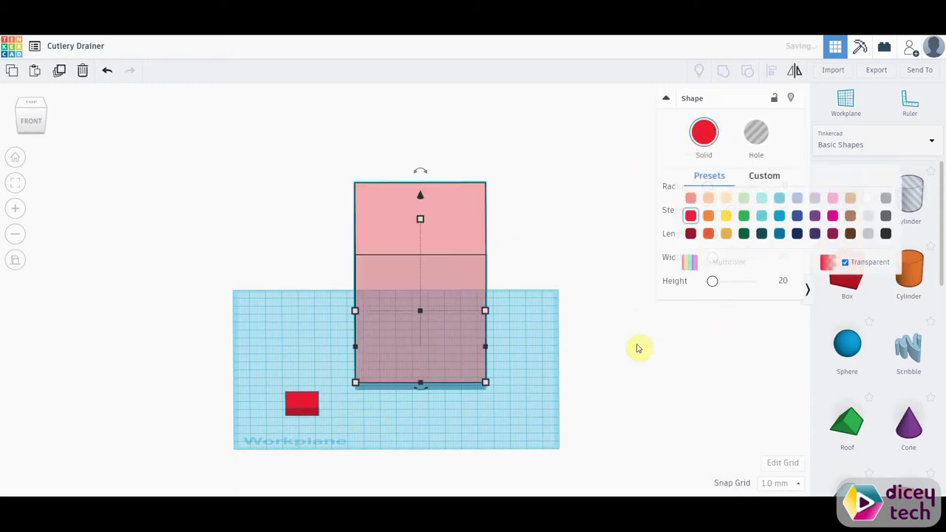
click(580, 355)
right_drag(549, 314, 554, 346)
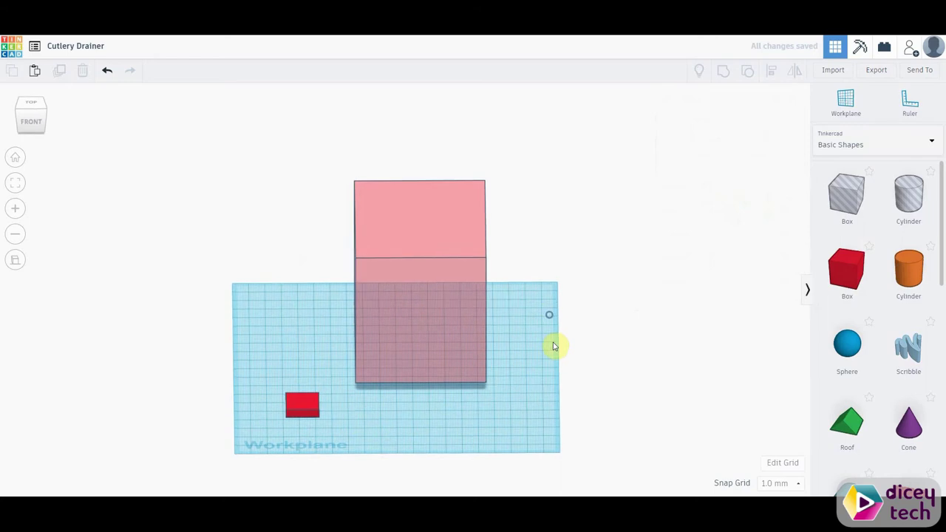
From the top view, copy-paste the small box and stack the copies in a column
click(27, 117)
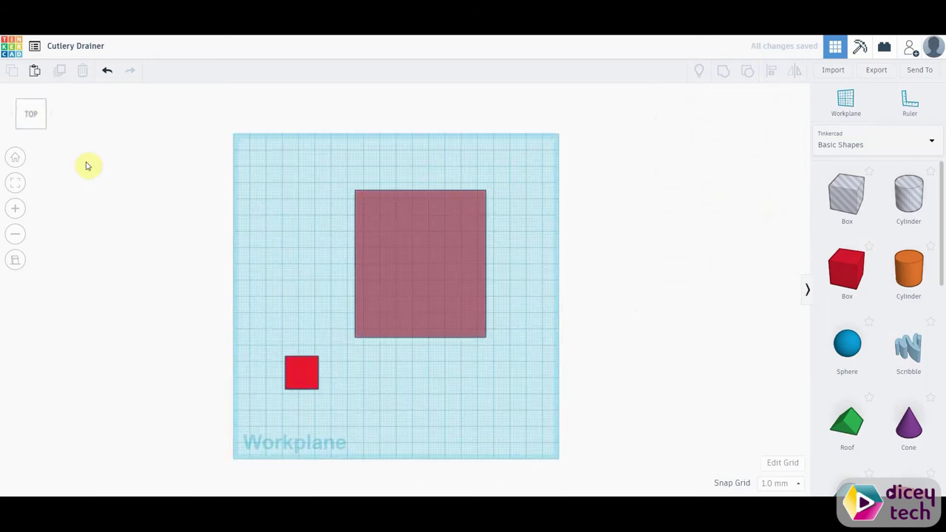
click(301, 377)
key(ctrl+c)
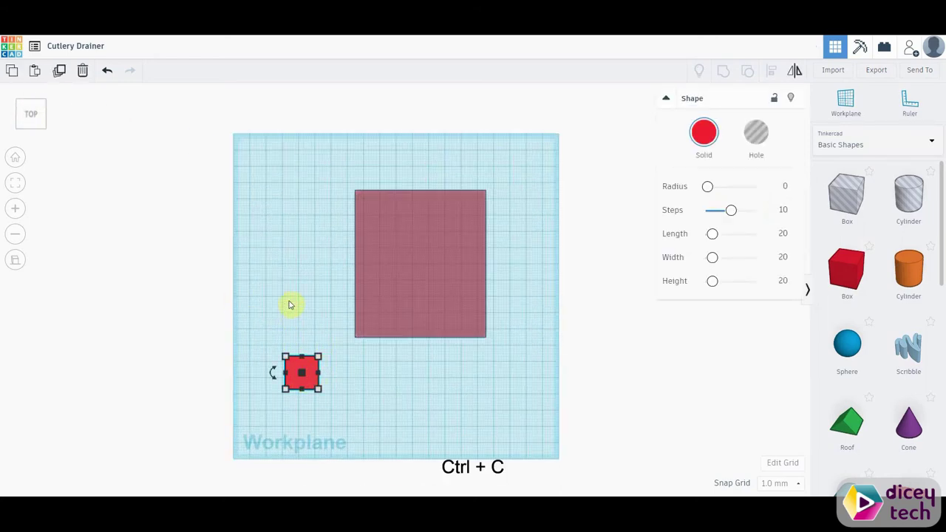
key(ctrl+v)
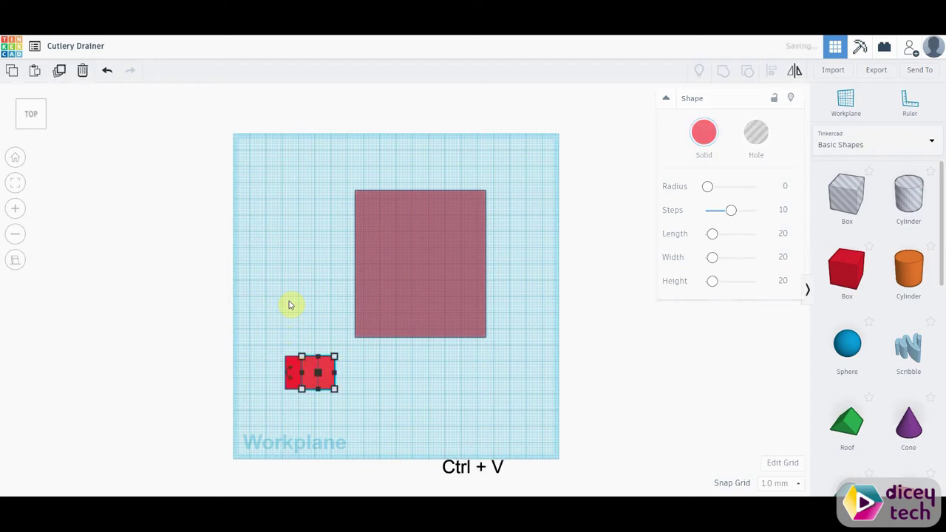
mouse_move(318, 373)
mouse_down()
mouse_move(303, 306)
mouse_move(340, 316)
mouse_move(290, 234)
mouse_up()
key(ctrl+v)
click(352, 357)
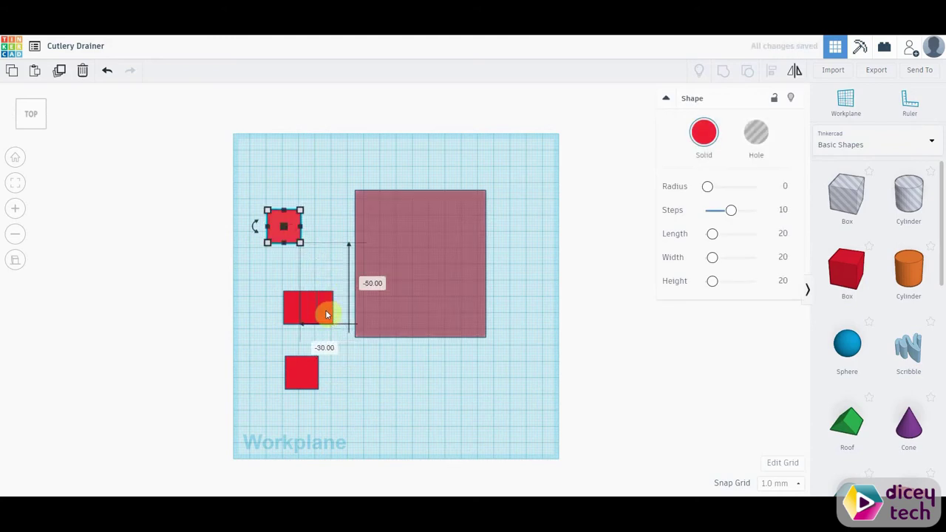
drag(325, 308, 303, 268)
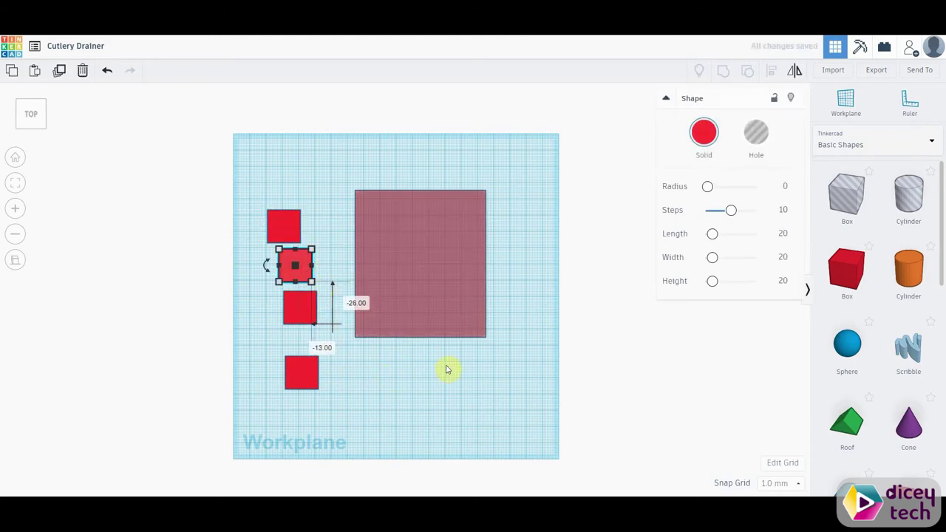
click(399, 352)
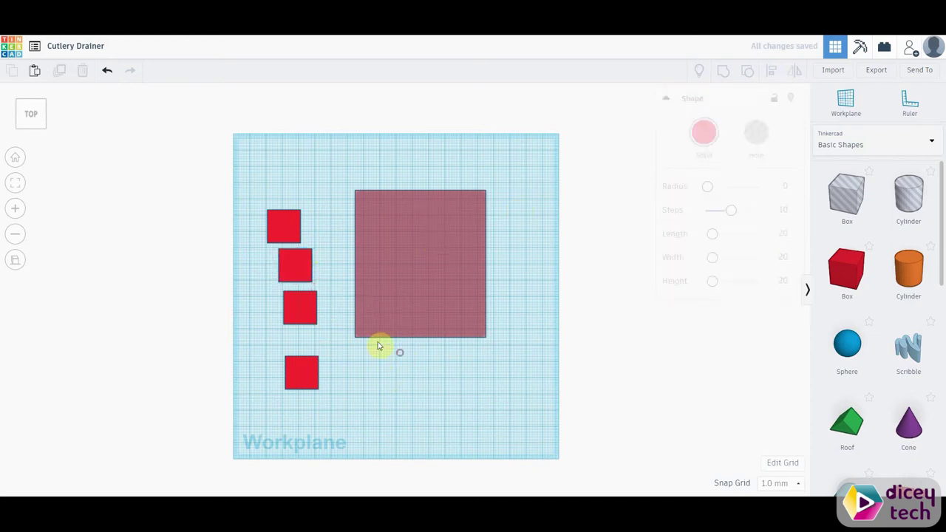
Align the bottom small box to the large box's top-left corner
click(305, 382)
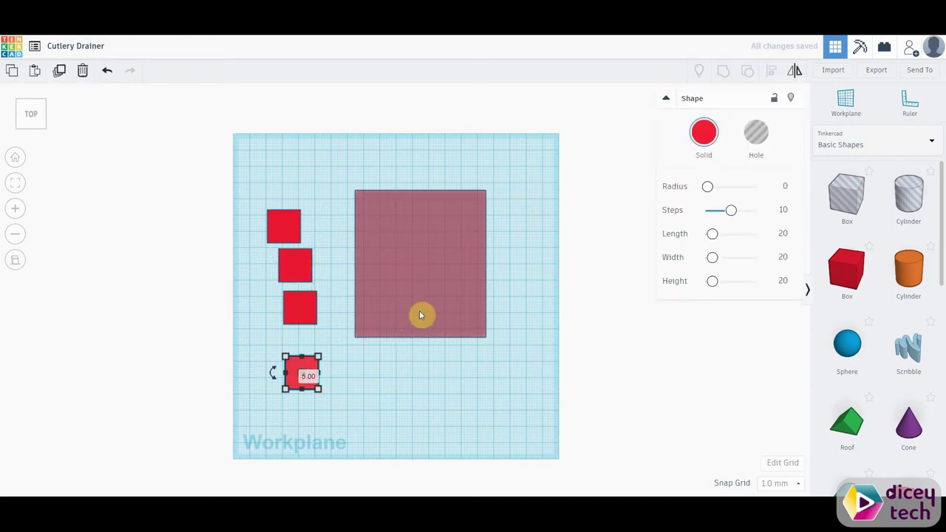
shift+click(407, 274)
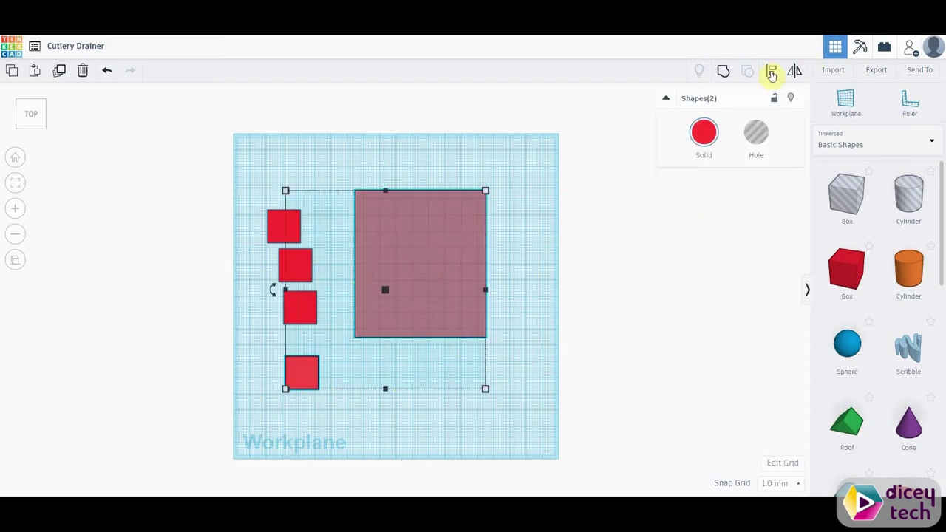
click(770, 74)
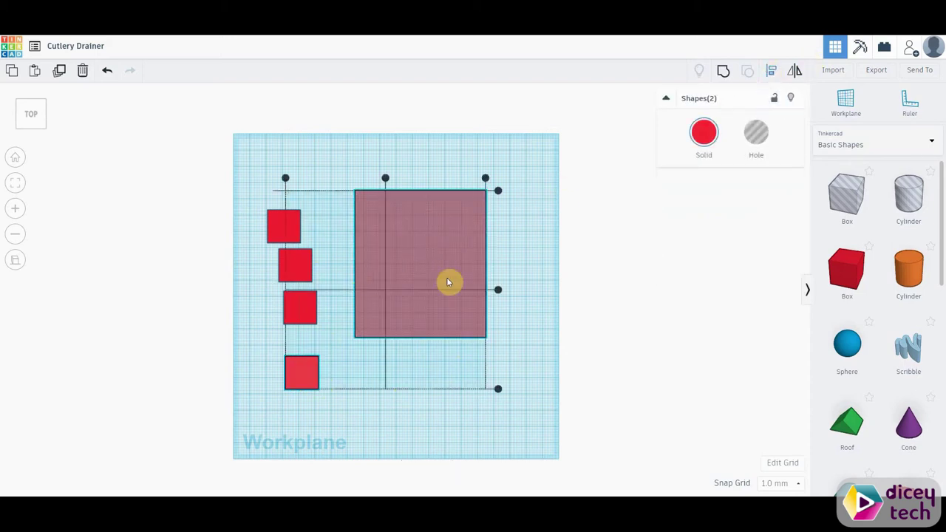
click(446, 264)
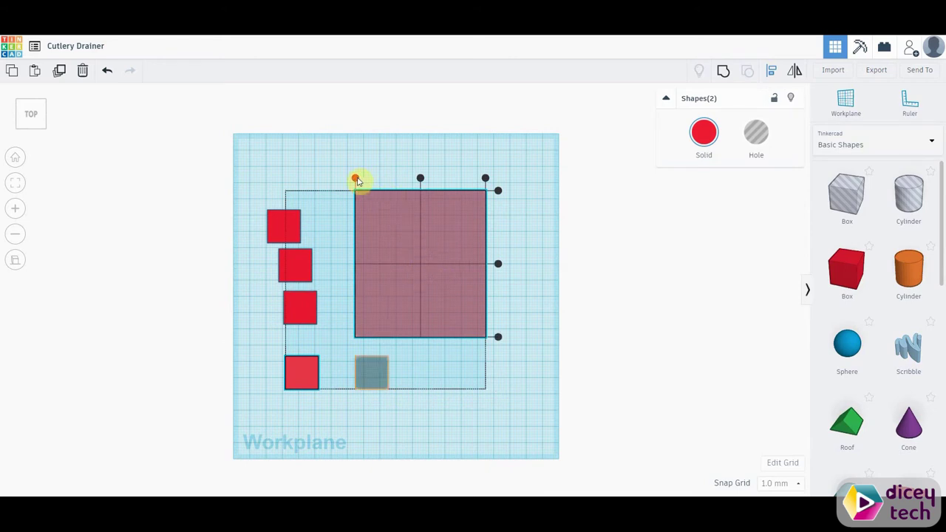
click(355, 180)
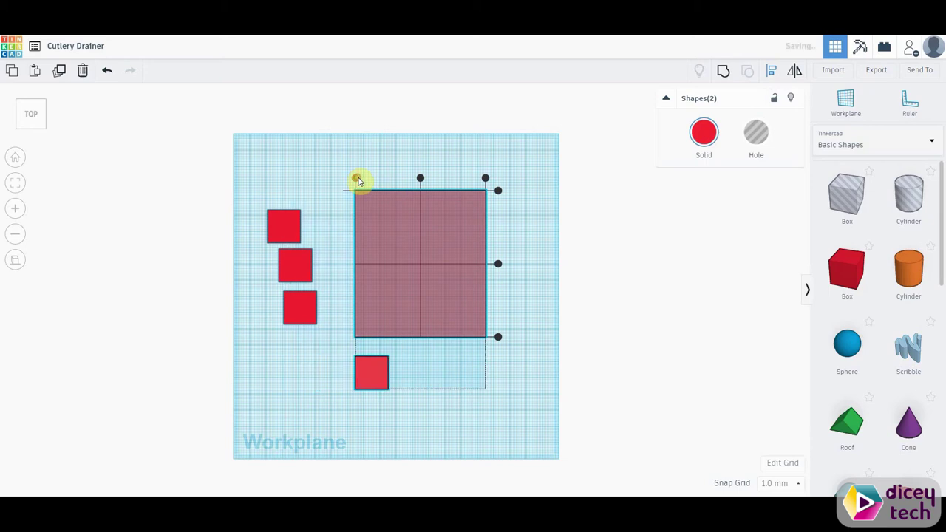
click(498, 192)
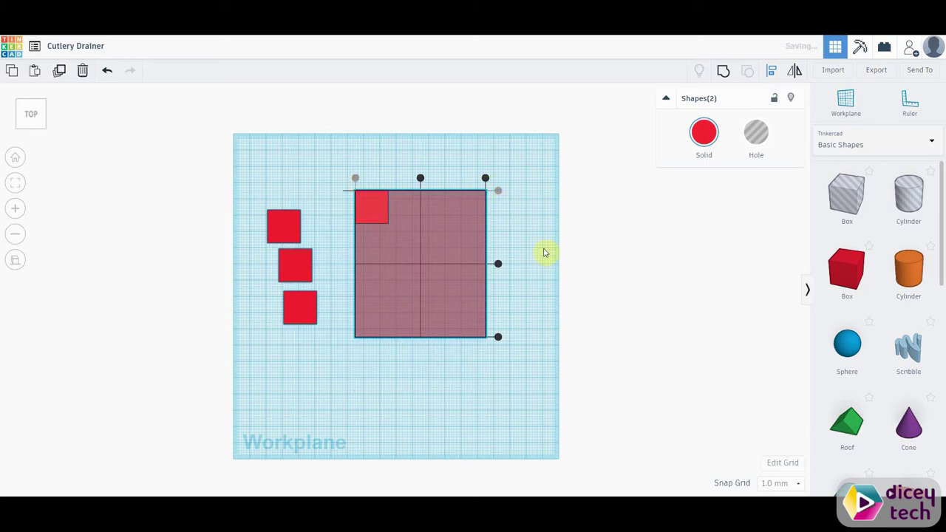
click(544, 249)
Align the next small box to the large box's bottom-left corner
click(300, 311)
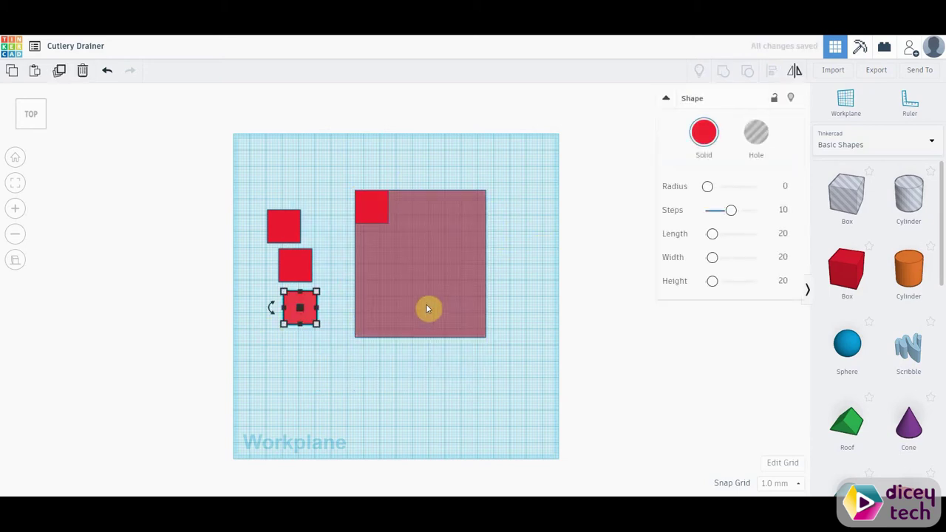
shift+click(433, 308)
click(770, 70)
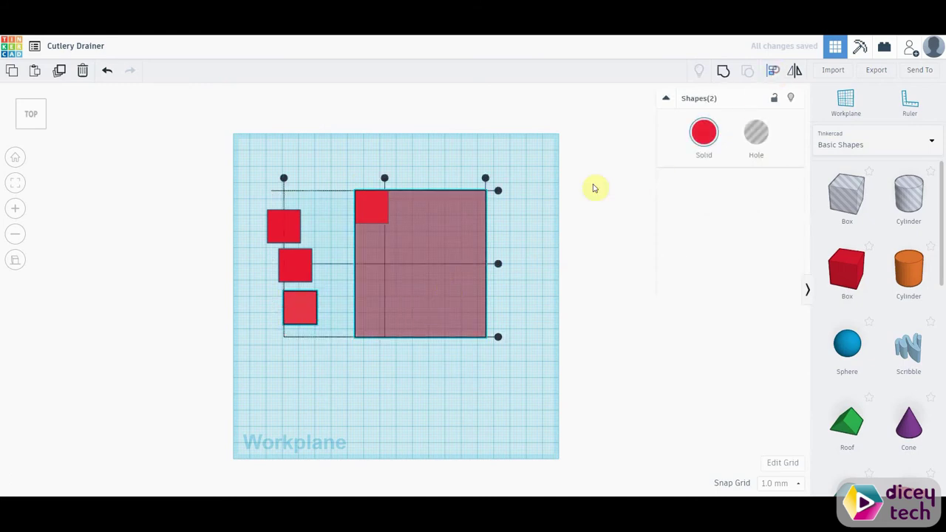
click(498, 337)
click(354, 178)
click(243, 359)
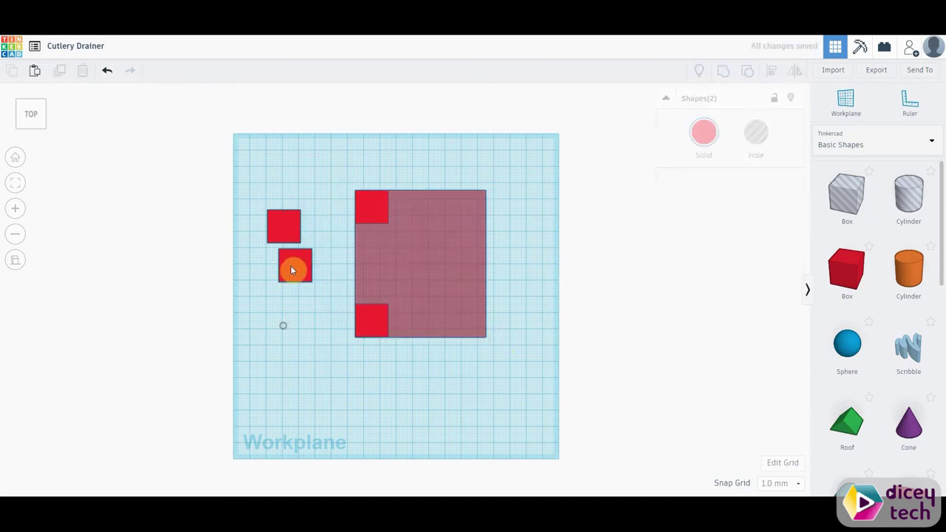
Align the middle small box to the large box's top-right corner
click(293, 267)
shift+click(447, 266)
click(771, 70)
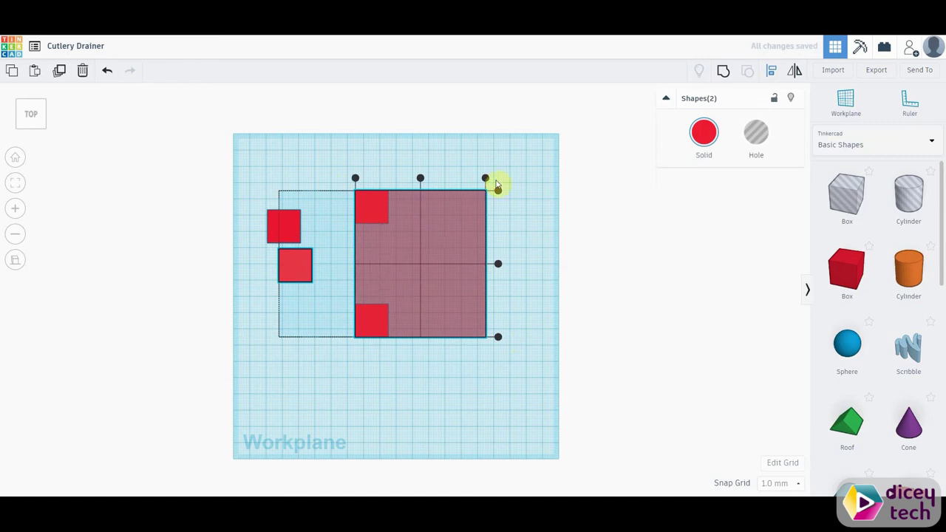
click(496, 185)
click(304, 265)
shift+click(423, 254)
click(771, 71)
click(493, 189)
click(292, 235)
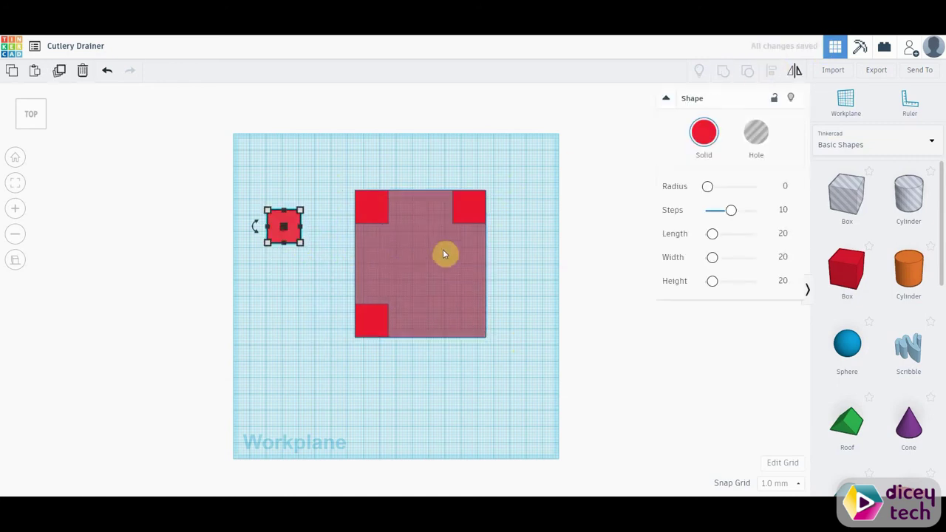
Align the last small box to the large box's bottom-right corner
shift+click(459, 232)
click(771, 70)
click(498, 336)
click(429, 292)
shift+click(284, 226)
click(770, 70)
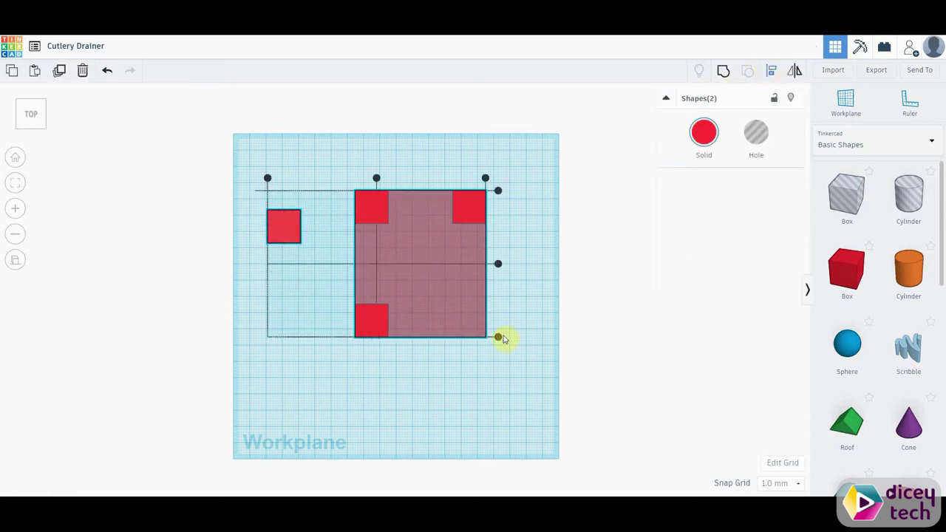
click(498, 337)
click(485, 179)
click(520, 274)
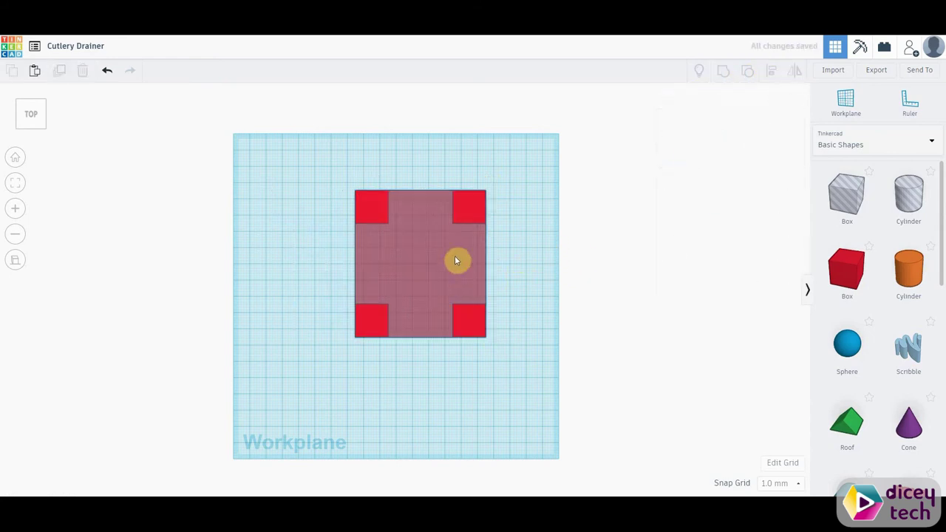
Make the large box opaque grey
right_drag(466, 328, 551, 254)
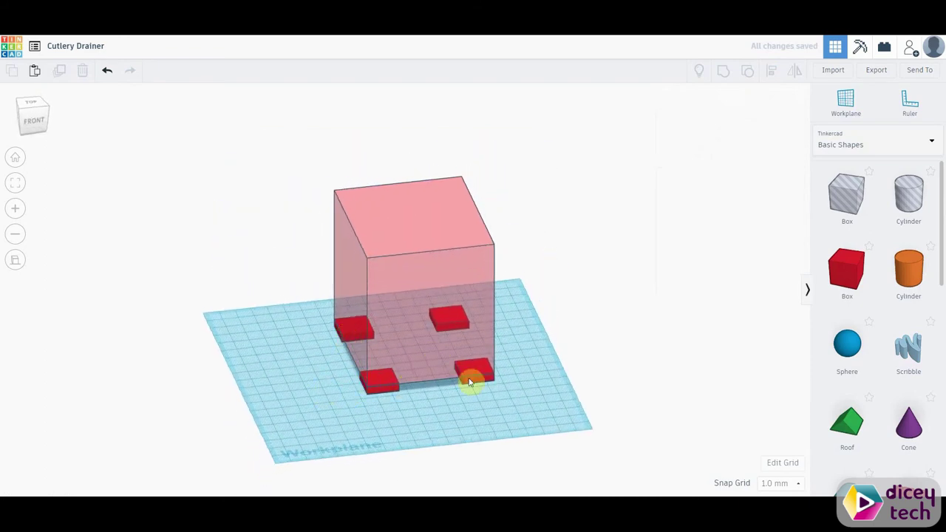
mouse_move(469, 382)
right_down()
mouse_move(458, 395)
mouse_move(259, 411)
right_up()
click(434, 252)
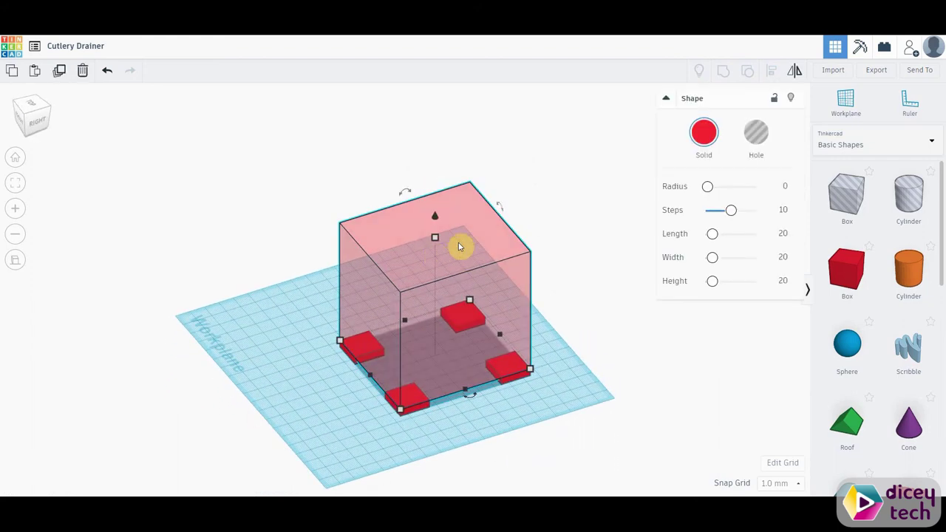
click(688, 155)
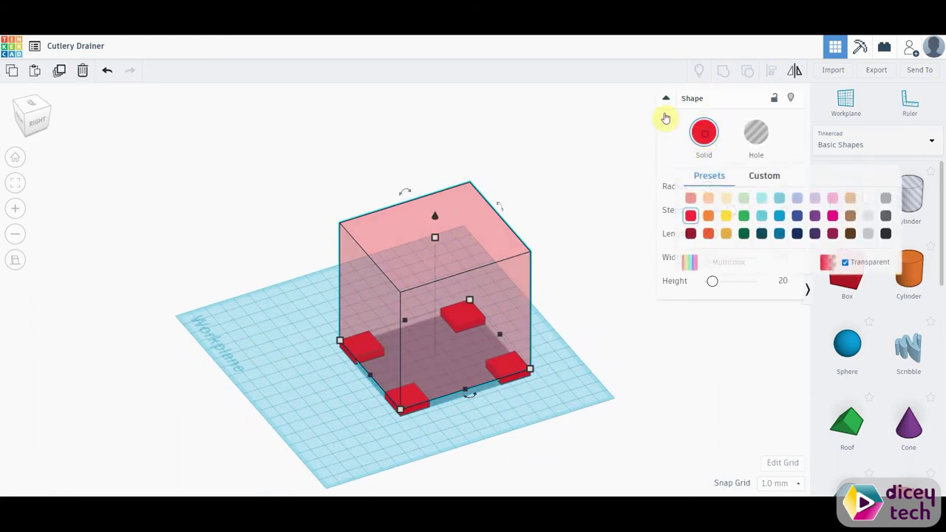
click(866, 234)
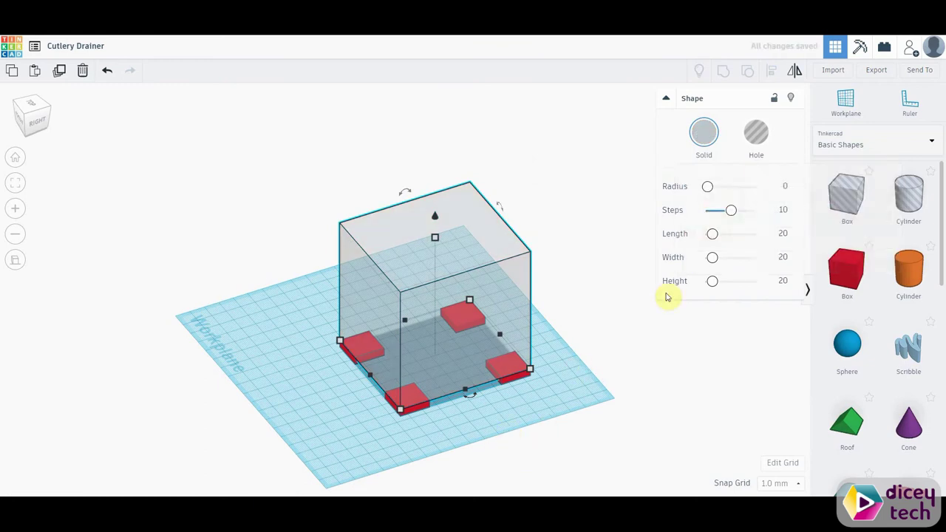
click(701, 149)
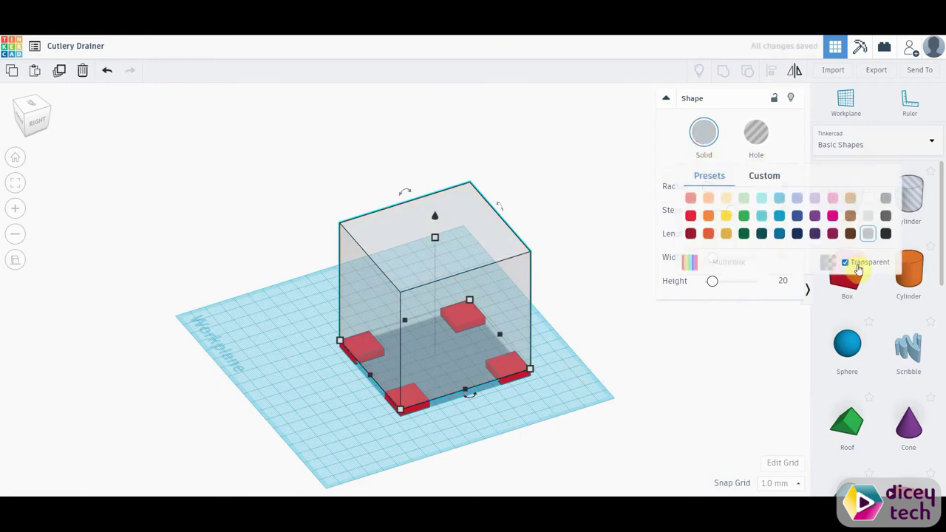
click(857, 266)
Recolour the front and left feet grey
mouse_move(545, 397)
right_down()
mouse_move(610, 369)
mouse_move(433, 390)
right_up()
click(426, 401)
click(425, 395)
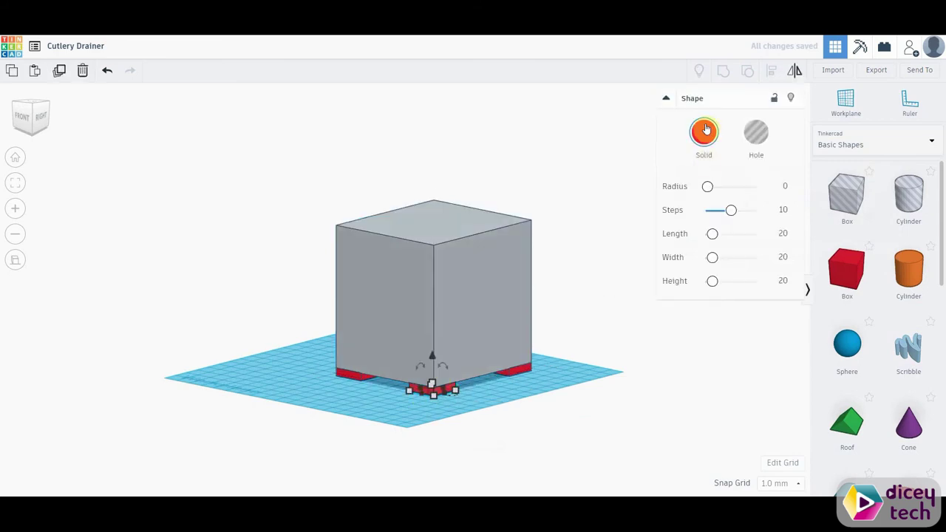
click(704, 132)
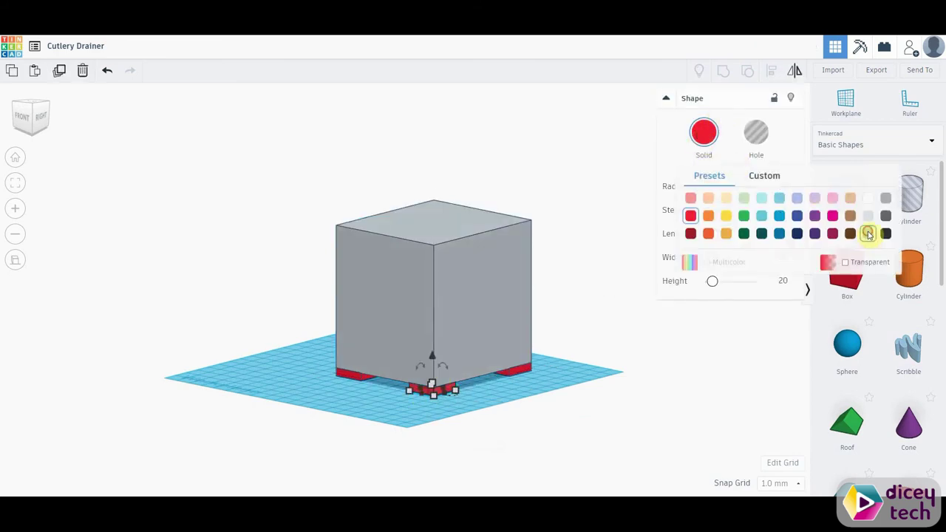
click(355, 377)
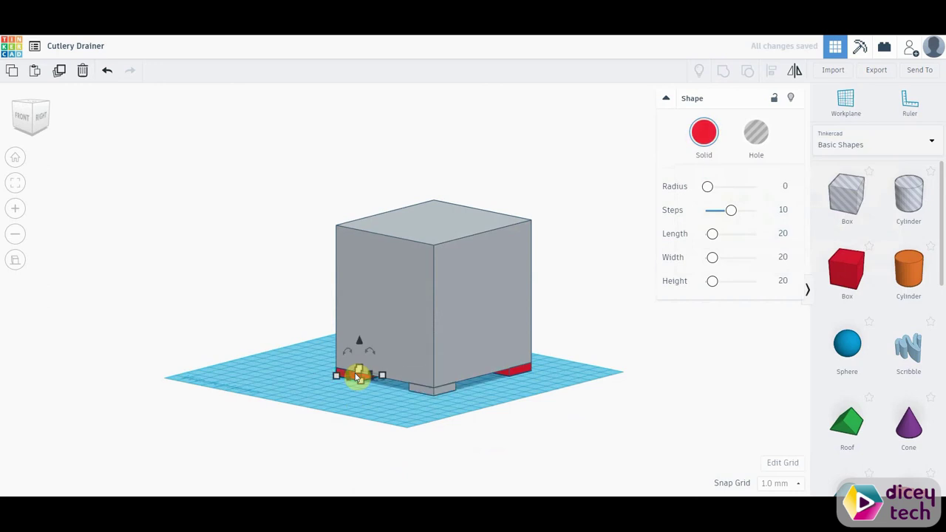
click(706, 132)
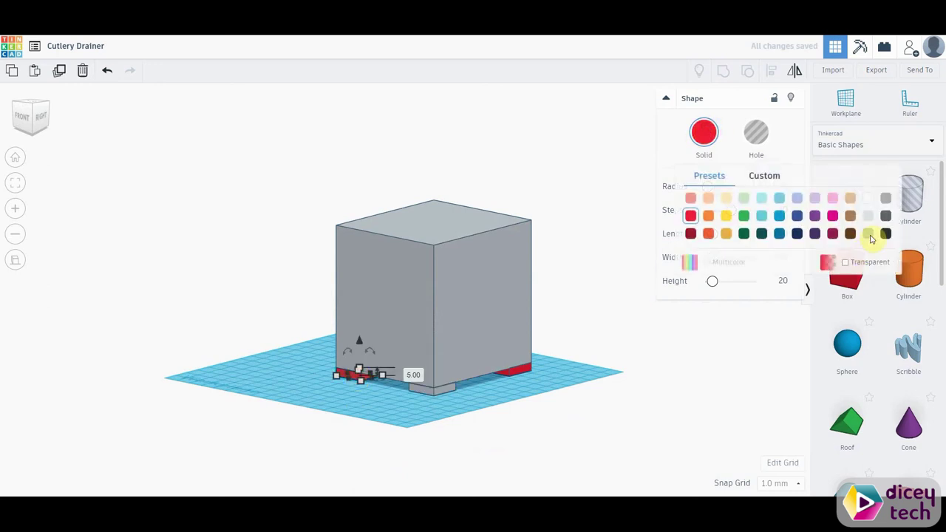
click(867, 233)
Recolour the right and remaining feet grey
click(522, 371)
click(706, 131)
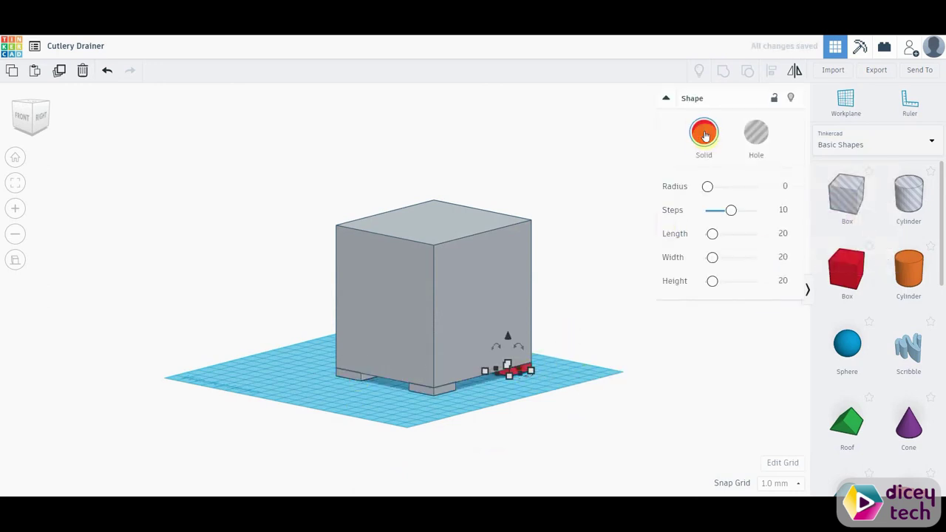
right_drag(384, 375, 423, 424)
click(422, 424)
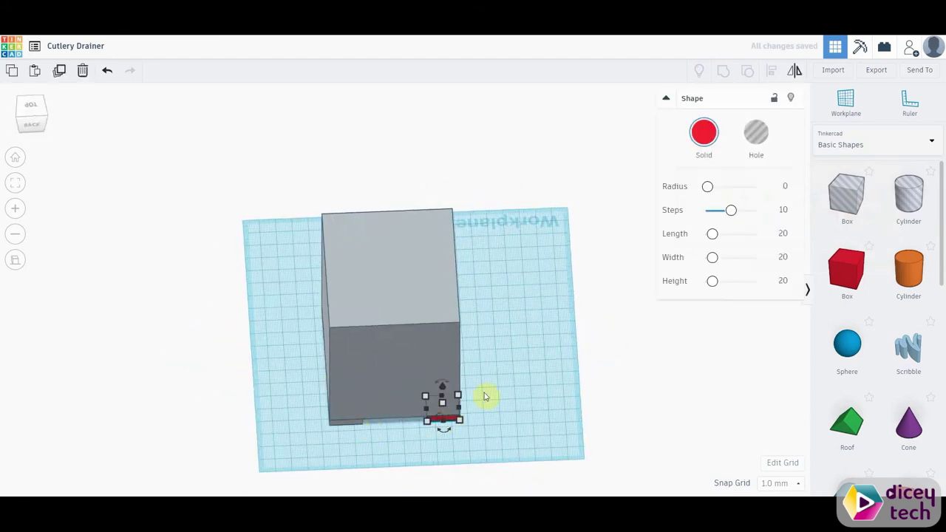
click(706, 131)
click(867, 234)
click(559, 313)
right_drag(559, 313, 536, 356)
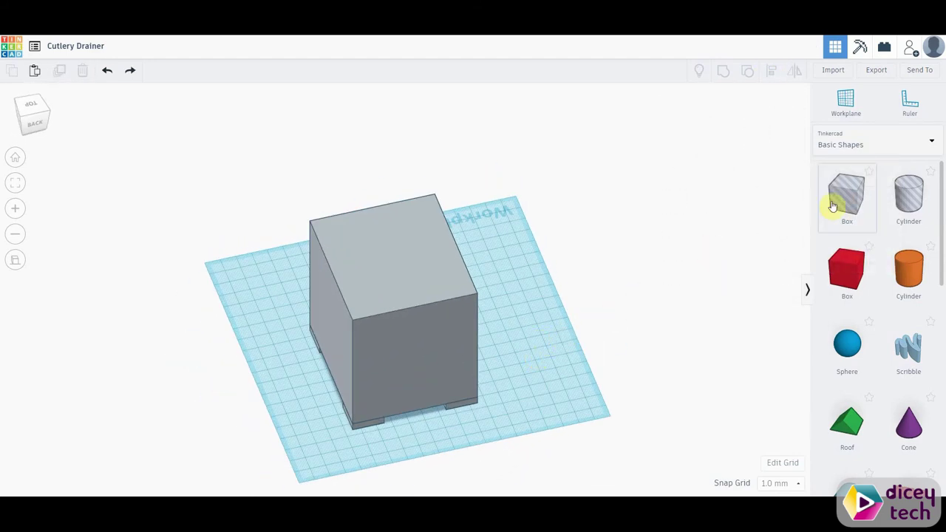
Add a Box hole sized 74 × 84 mm and 77 mm tall
mouse_move(833, 205)
mouse_down()
mouse_move(570, 279)
mouse_move(539, 376)
mouse_up()
text(77)
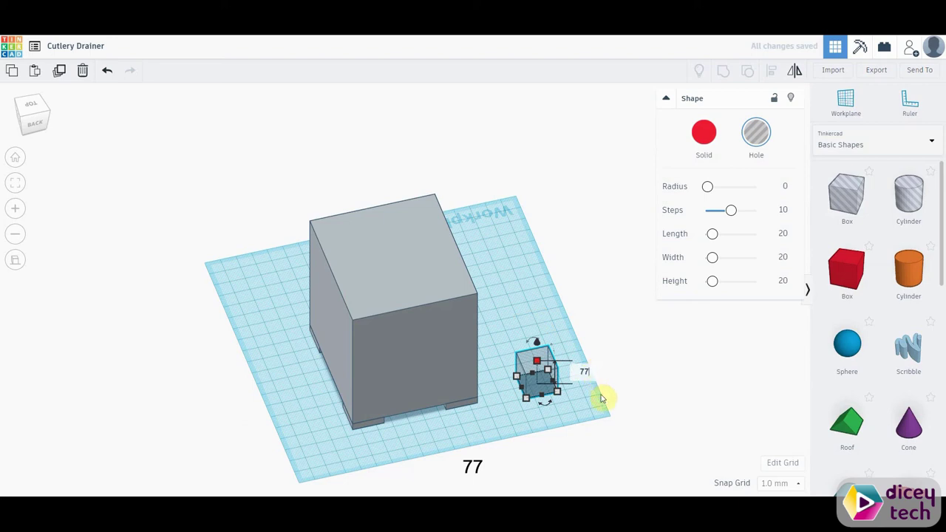
key(Return)
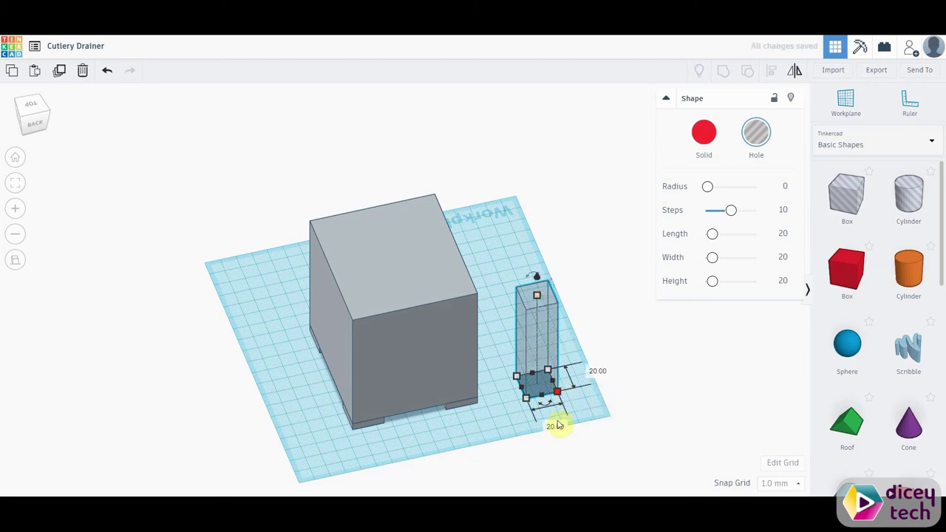
click(556, 422)
text(74)
key(Return)
click(680, 351)
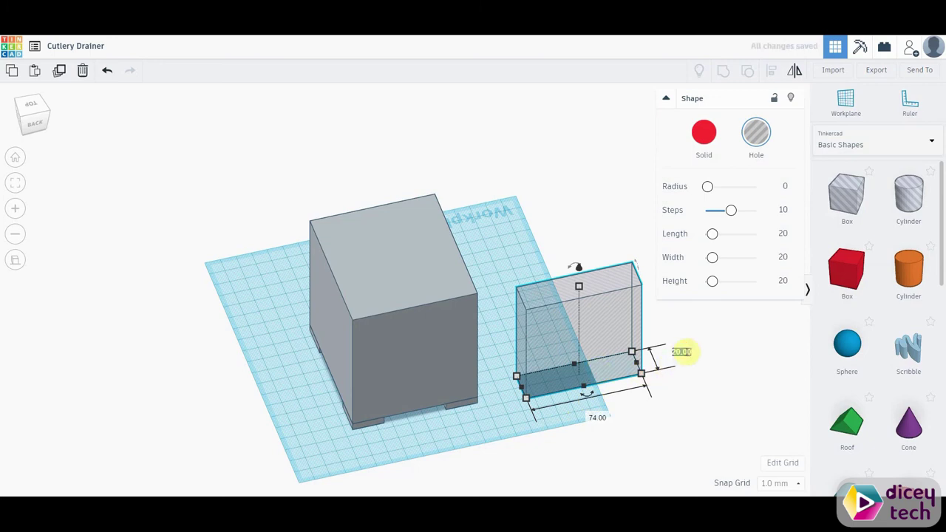
text(84)
key(Return)
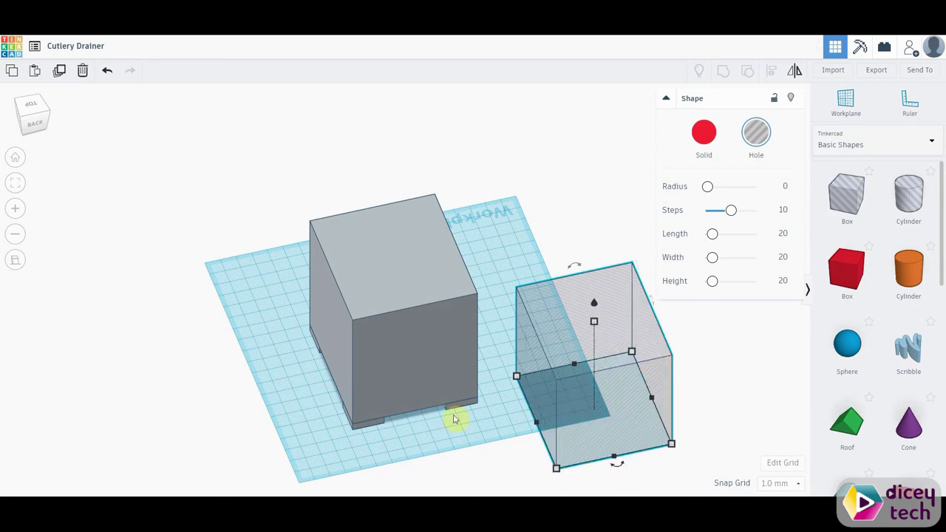
Centre the hole box inside the grey box and align it flush with the top
shift+click(374, 307)
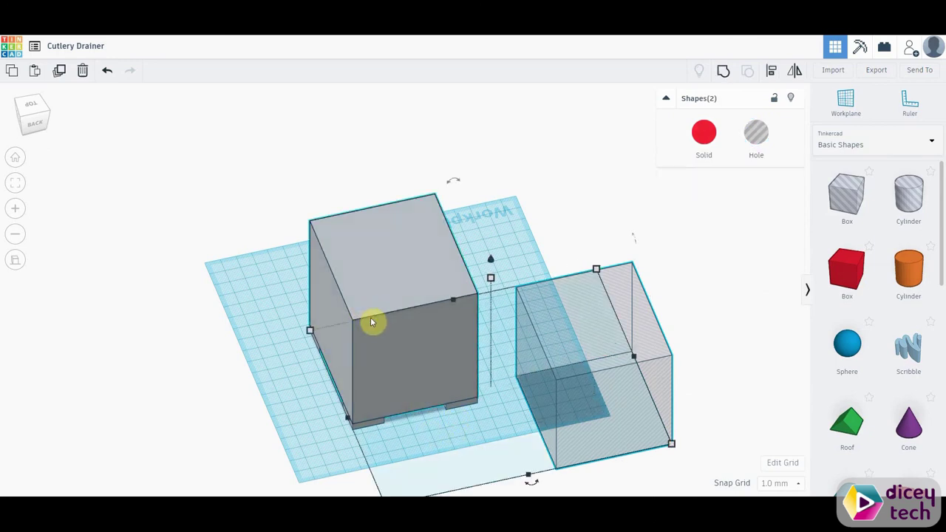
click(774, 72)
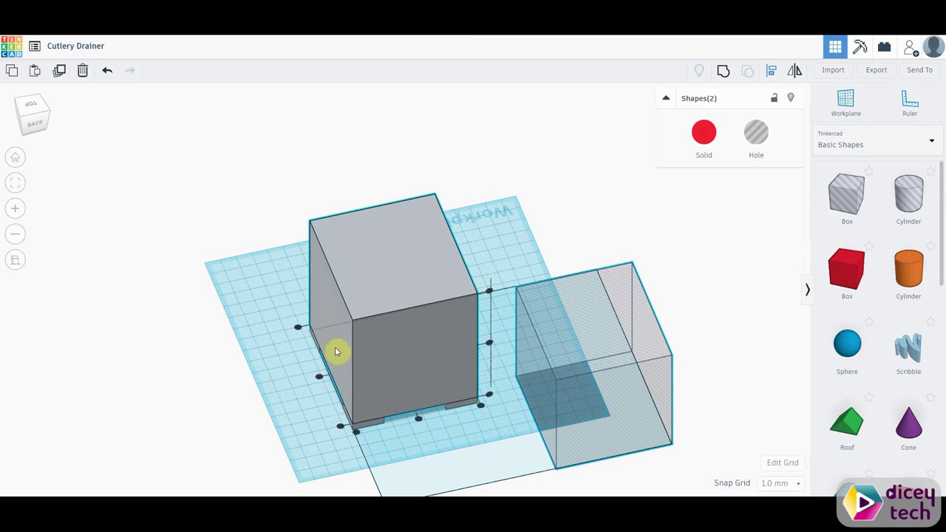
click(319, 381)
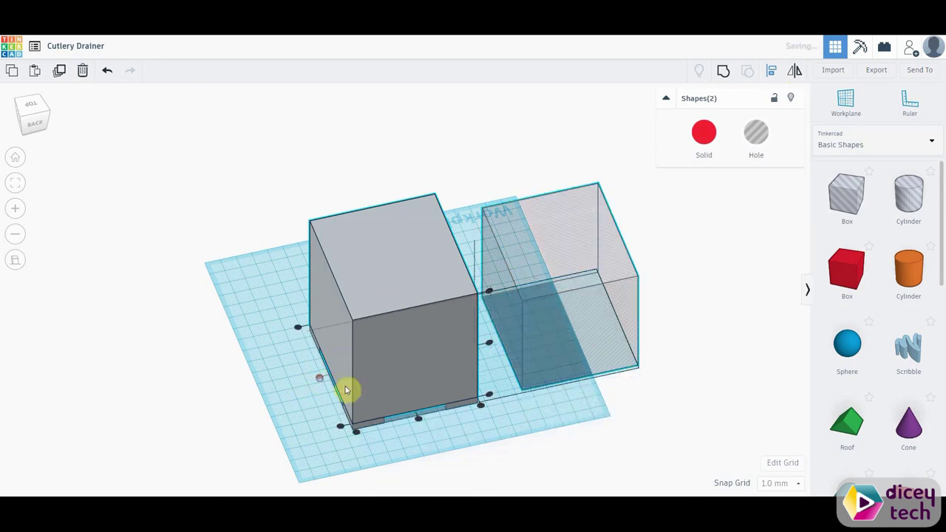
click(419, 418)
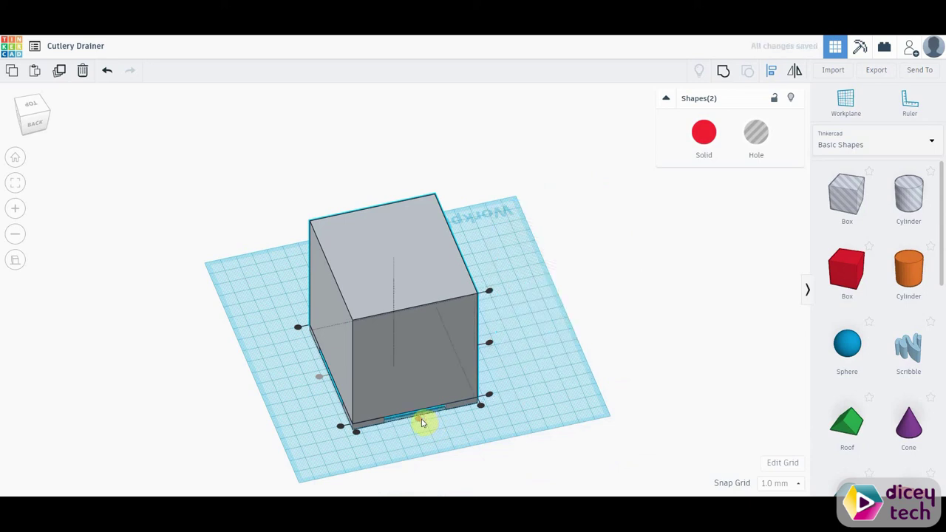
click(490, 292)
click(528, 177)
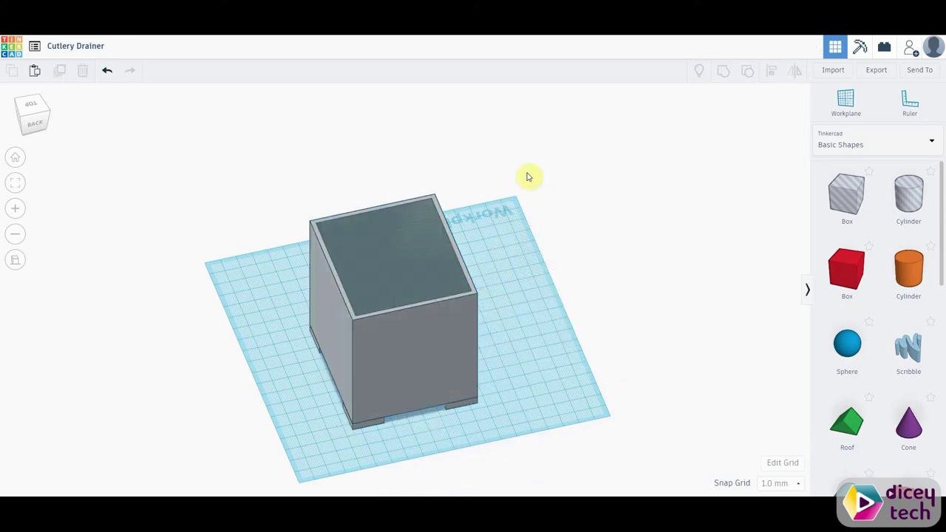
drag(158, 148, 666, 475)
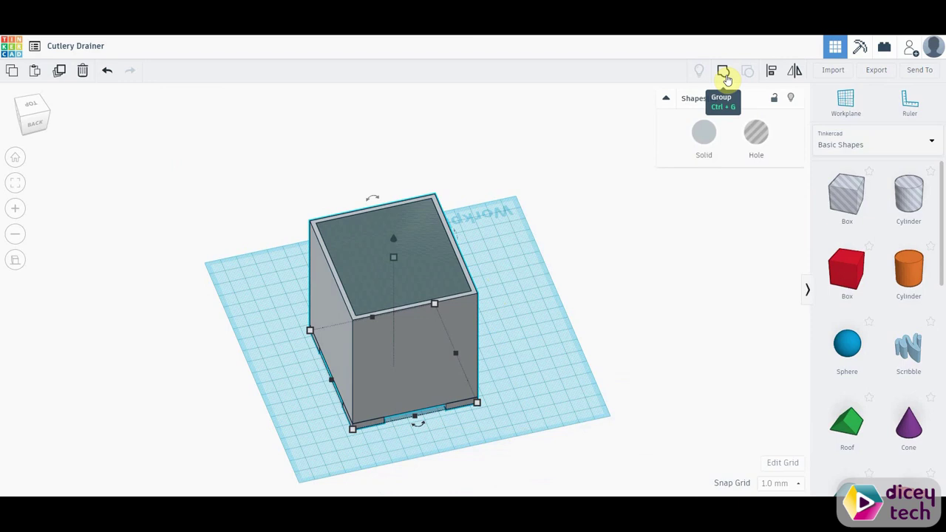
Group the grey box and hole, then orbit to look into the hollow
click(724, 75)
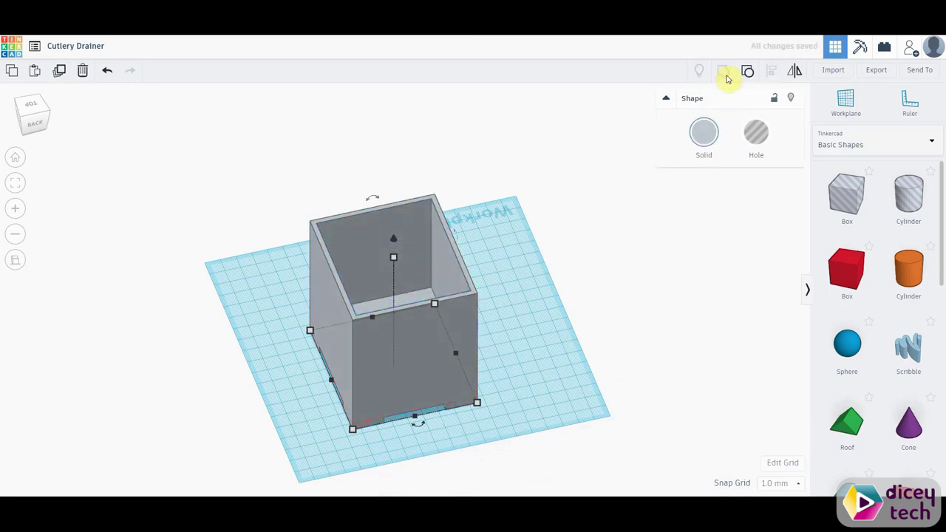
mouse_move(529, 164)
right_down()
mouse_move(264, 184)
mouse_move(492, 279)
mouse_move(606, 272)
right_up()
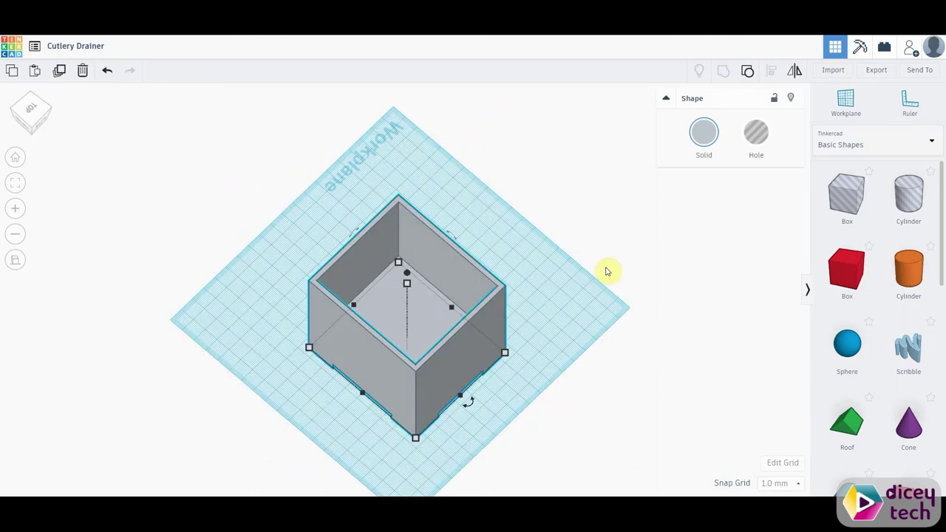